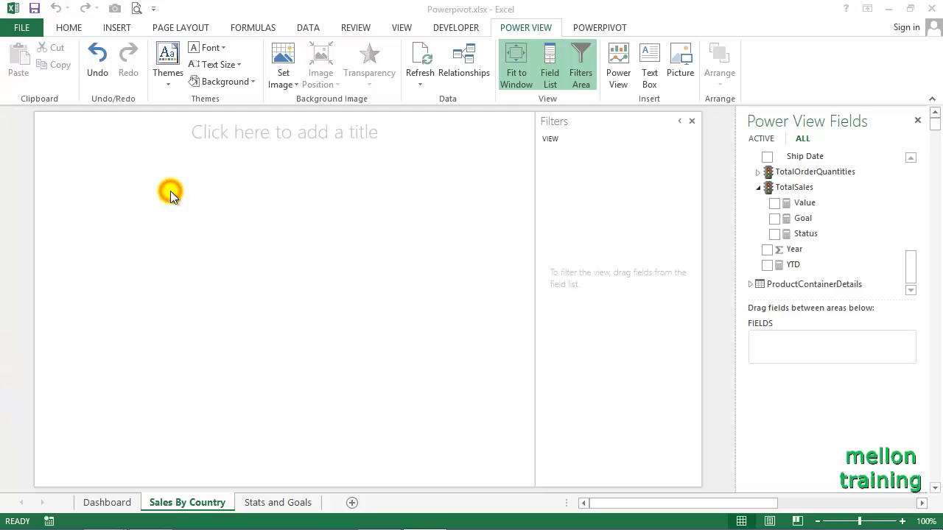
Build a Power View table of Order Date, Country and Sales from CustomerOrders.
{"action": "left_click", "coordinate": [170, 192]}
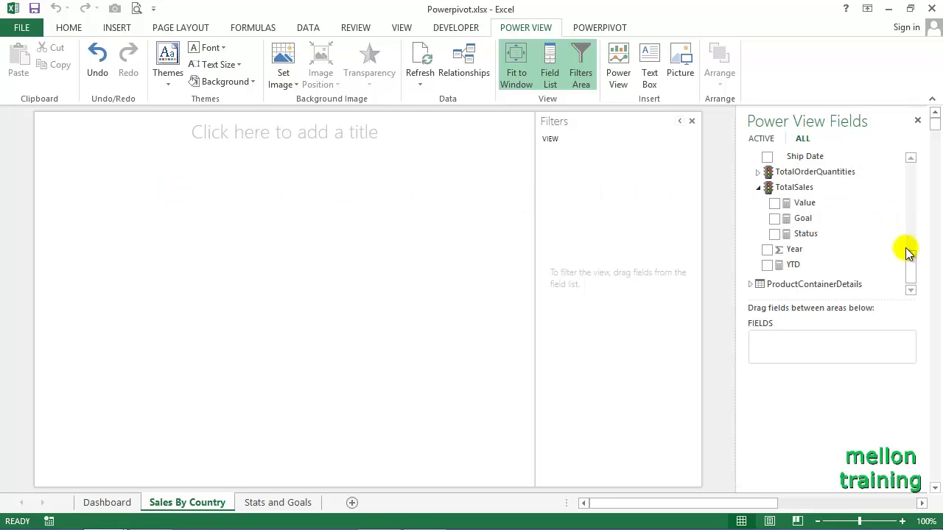
{"action": "mouse_move", "coordinate": [908, 262]}
{"action": "left_mouse_down"}
{"action": "mouse_move", "coordinate": [907, 168]}
{"action": "mouse_move", "coordinate": [906, 215]}
{"action": "left_mouse_up"}
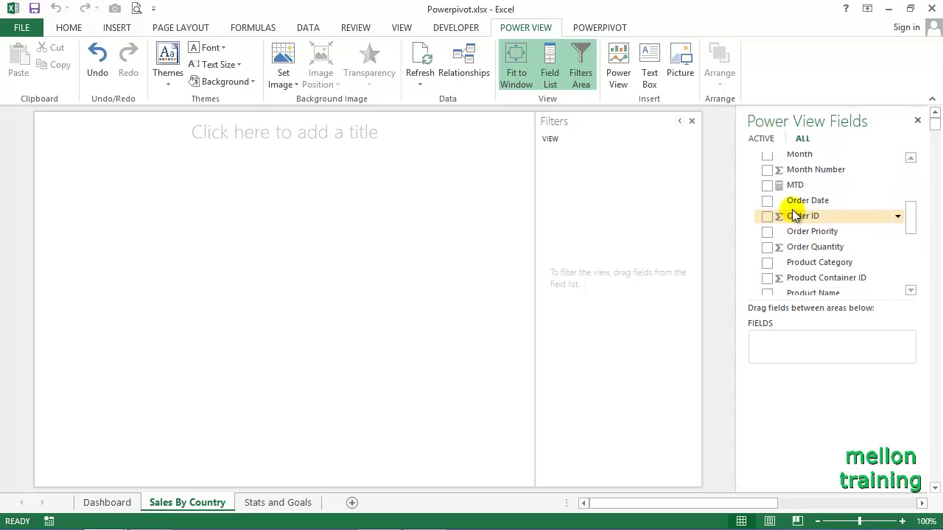
{"action": "left_click", "coordinate": [767, 201]}
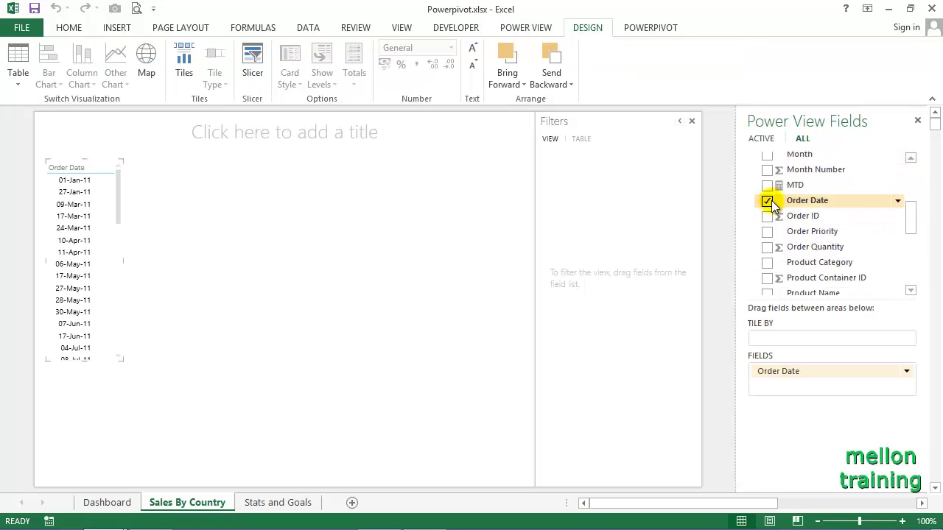
{"action": "left_click_drag", "start_coordinate": [910, 222], "coordinate": [907, 195]}
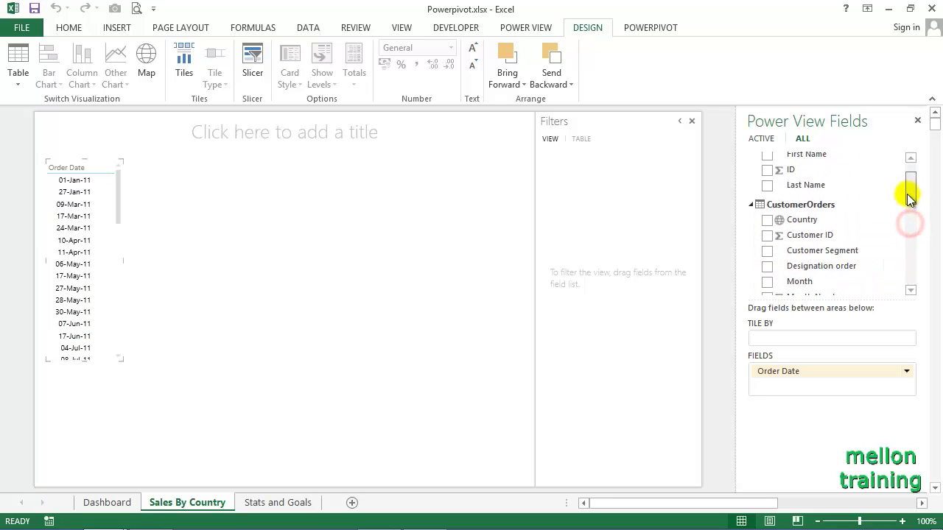
{"action": "left_click", "coordinate": [767, 219]}
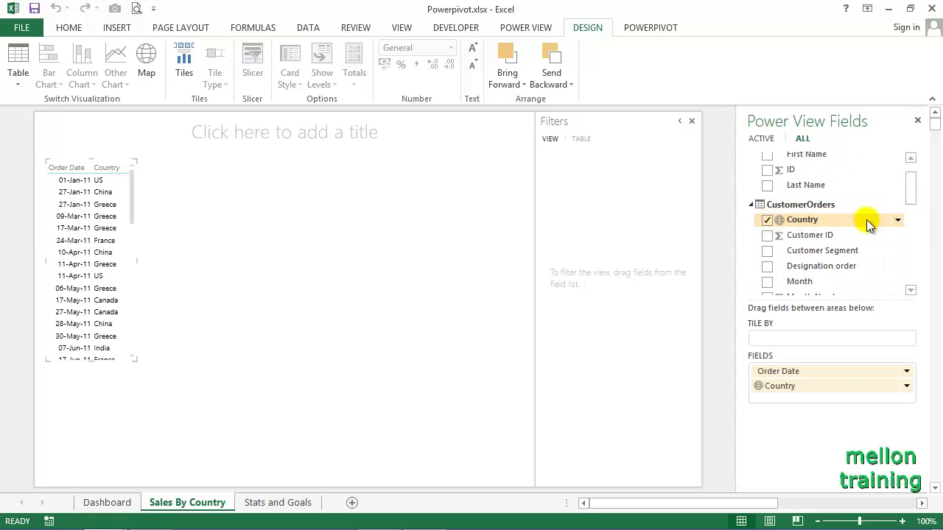
{"action": "left_click_drag", "start_coordinate": [911, 189], "coordinate": [911, 256]}
{"action": "left_click", "coordinate": [767, 214]}
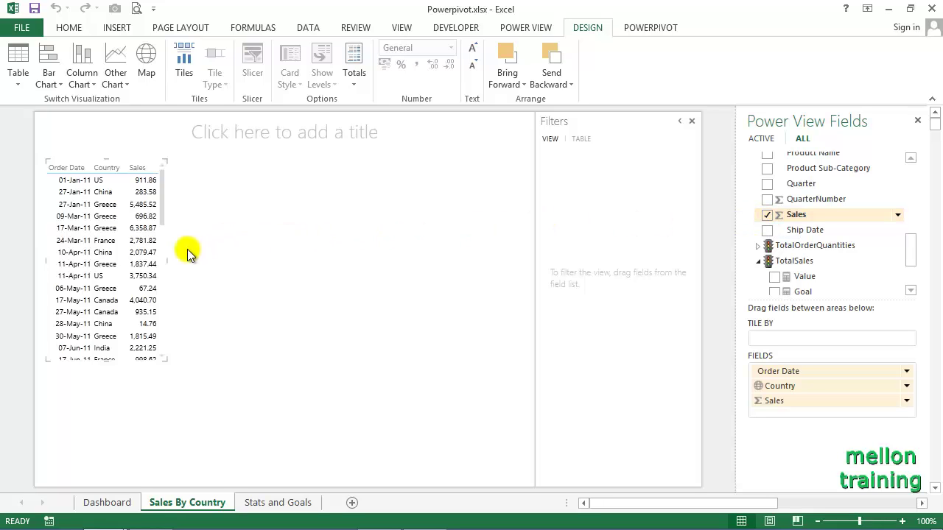
{"action": "left_click", "coordinate": [121, 277]}
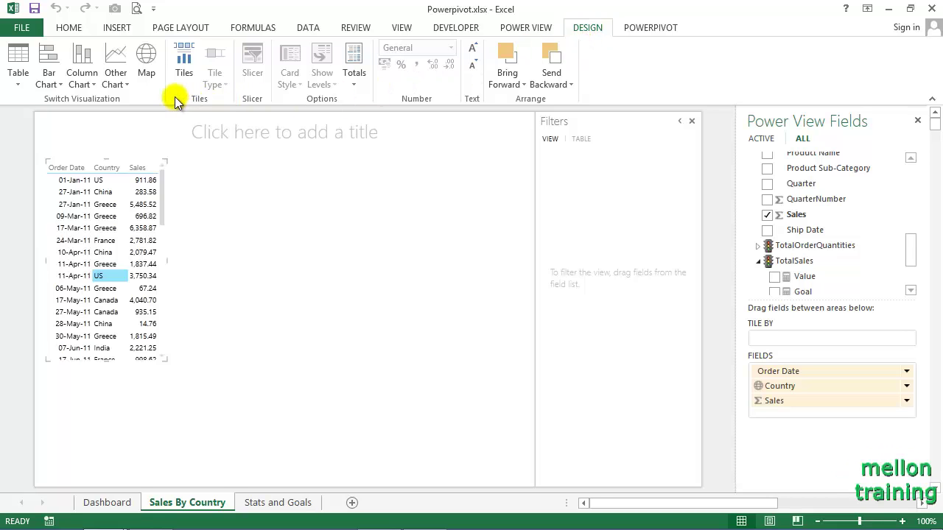
Make the table a clustered column chart of Sales by Country without Order Date, enlarged across the sheet.
{"action": "left_click", "coordinate": [94, 85]}
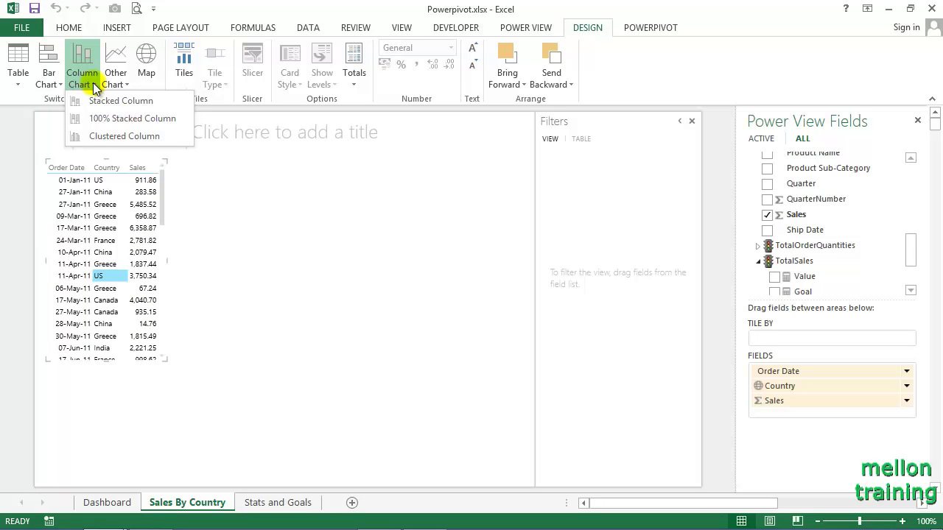
{"action": "left_click", "coordinate": [120, 135]}
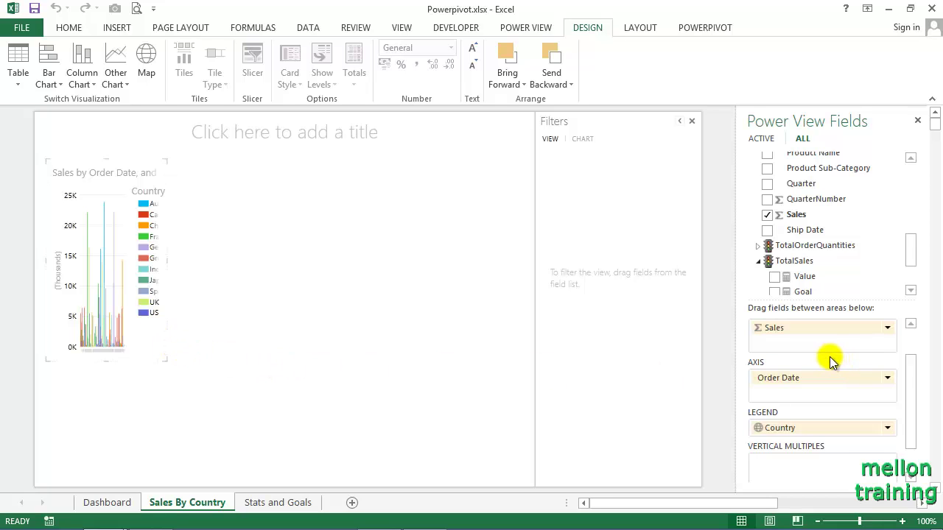
{"action": "left_click", "coordinate": [886, 379]}
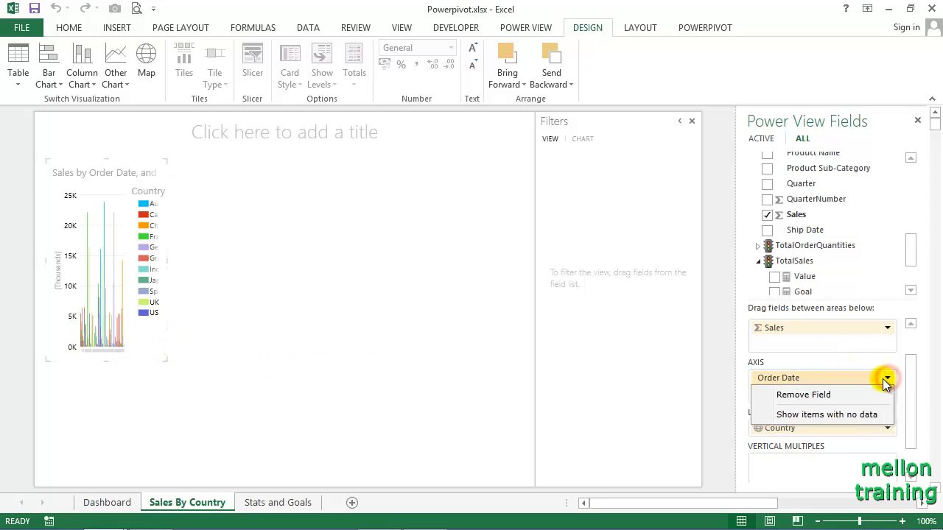
{"action": "left_click", "coordinate": [817, 394]}
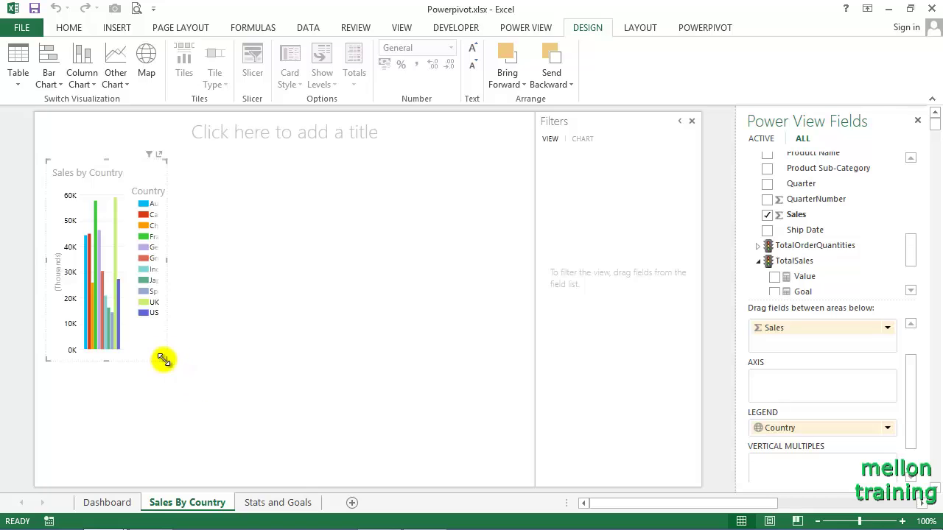
{"action": "left_click_drag", "start_coordinate": [166, 360], "coordinate": [517, 476]}
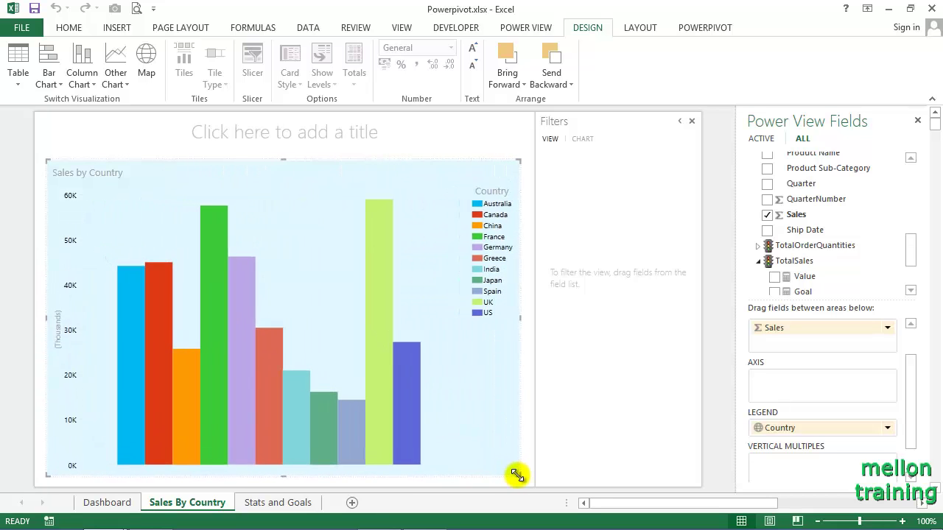
{"action": "left_click_drag", "start_coordinate": [517, 476], "coordinate": [517, 475]}
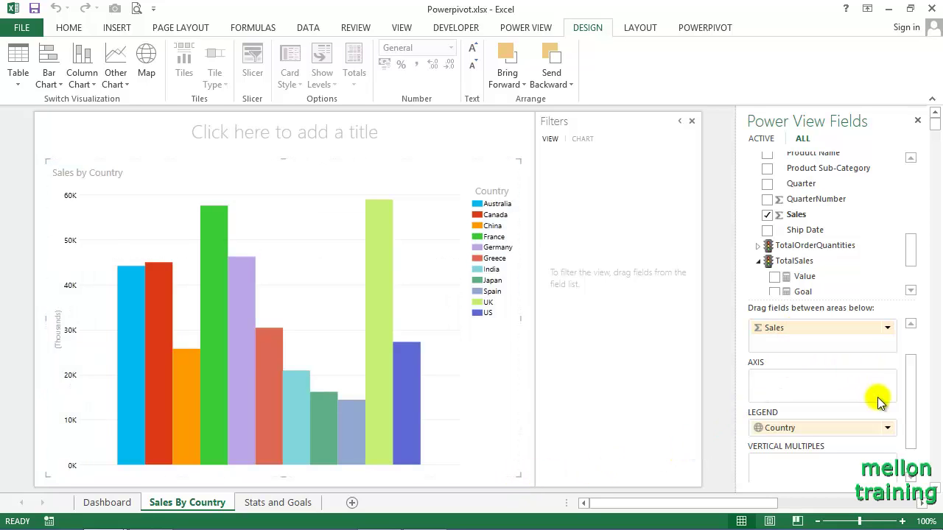
Add Year to the chart axis, then move it into Vertical Multiples for 2011–2014 panels.
{"action": "mouse_move", "coordinate": [910, 391]}
{"action": "left_mouse_down"}
{"action": "mouse_move", "coordinate": [911, 420]}
{"action": "mouse_move", "coordinate": [909, 357]}
{"action": "left_mouse_up"}
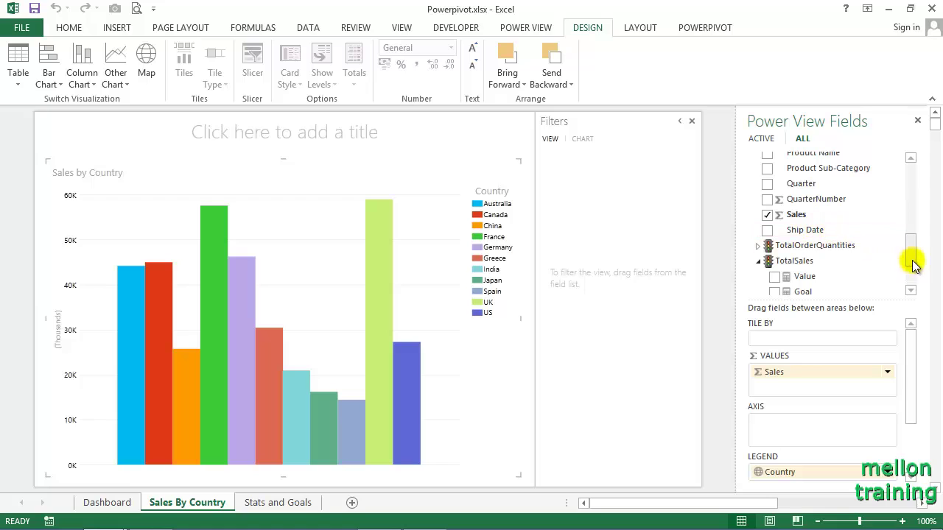
{"action": "left_click_drag", "start_coordinate": [911, 263], "coordinate": [909, 279]}
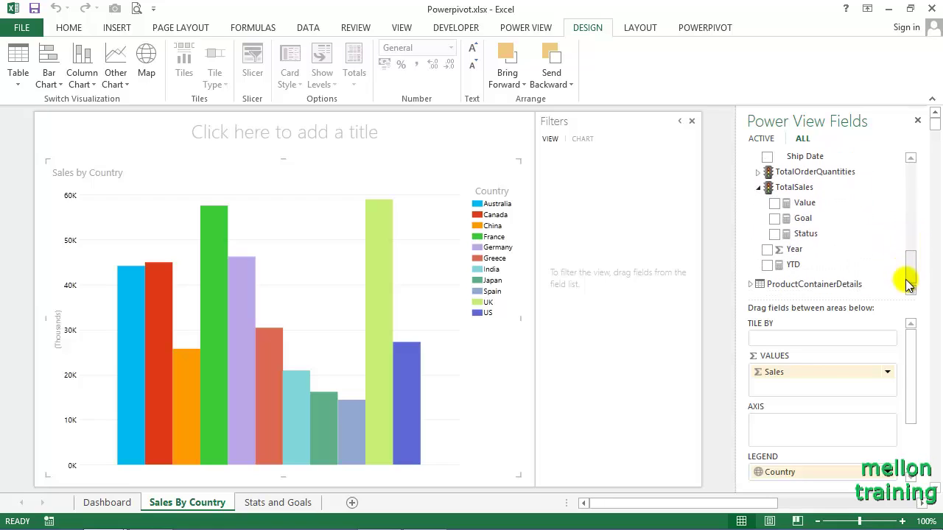
{"action": "left_click", "coordinate": [910, 378]}
{"action": "left_click_drag", "start_coordinate": [794, 249], "coordinate": [793, 412]}
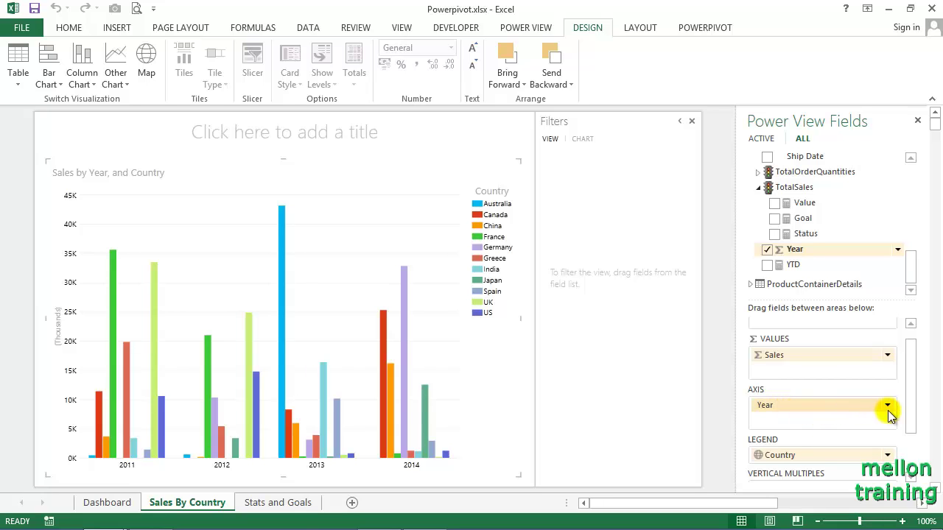
{"action": "left_click_drag", "start_coordinate": [911, 391], "coordinate": [911, 416]}
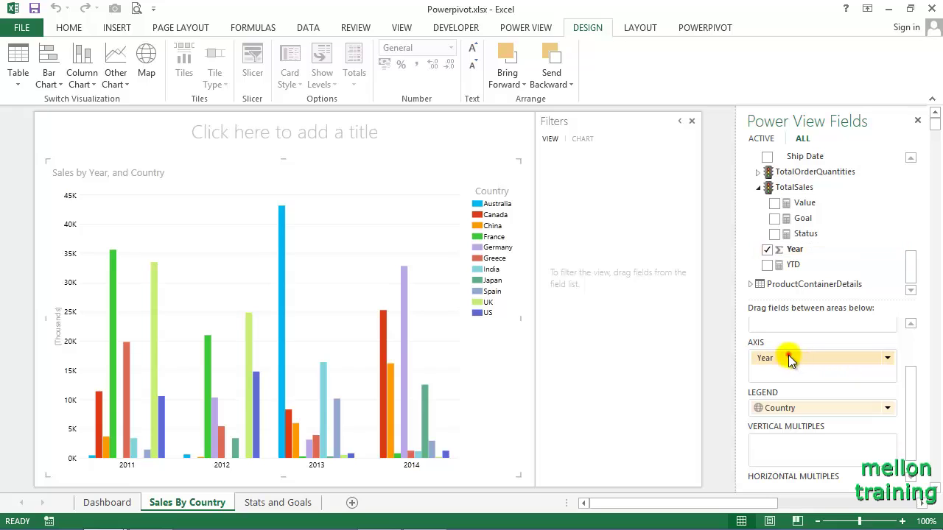
{"action": "left_click_drag", "start_coordinate": [785, 358], "coordinate": [790, 453]}
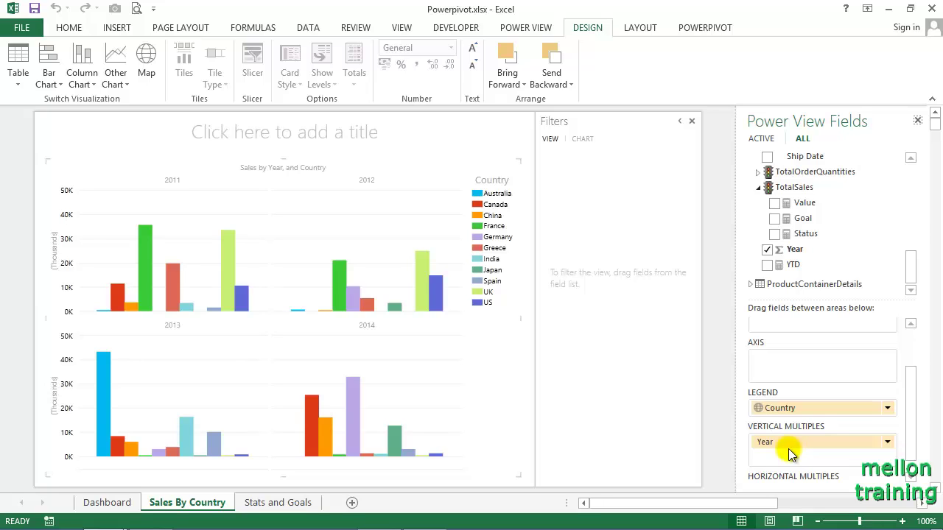
{"action": "left_click_drag", "start_coordinate": [517, 468], "coordinate": [520, 472]}
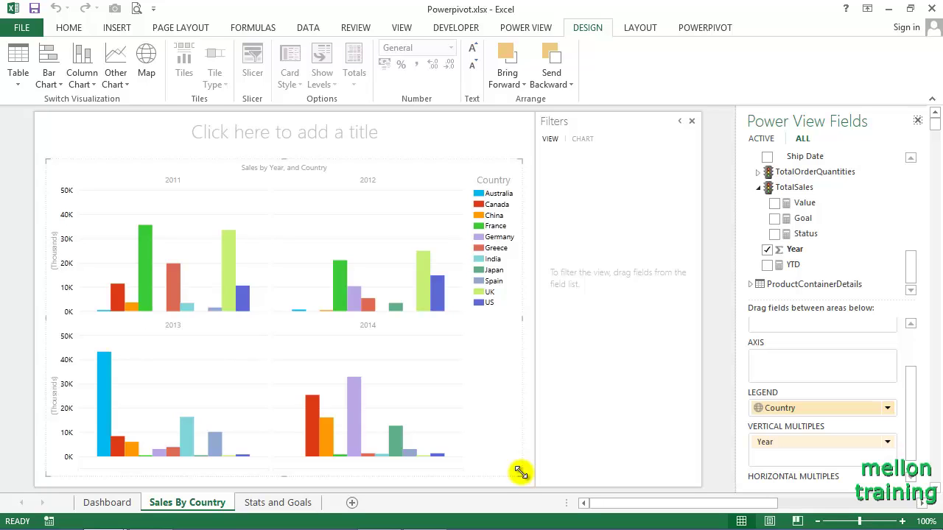
Set the chart Title to None after reviewing the title, legend and label options.
{"action": "left_click", "coordinate": [641, 29]}
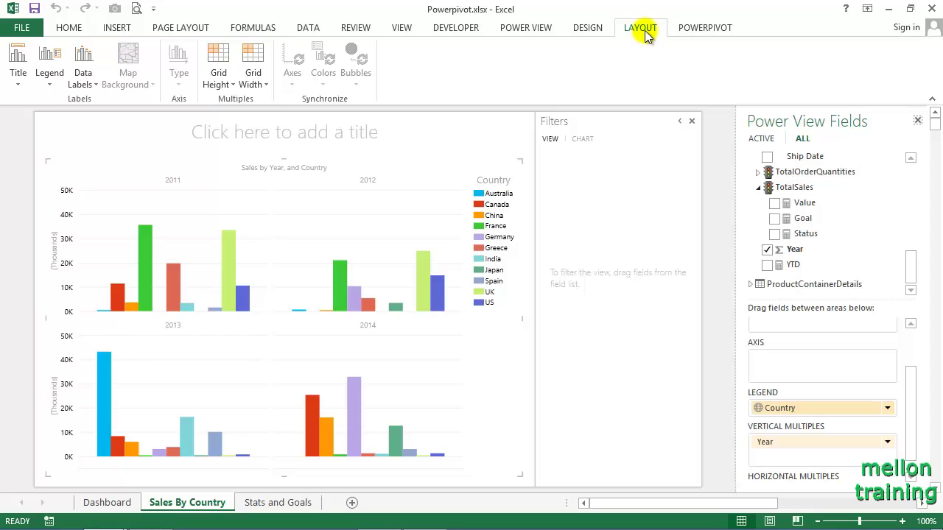
{"action": "mouse_move", "coordinate": [283, 295]}
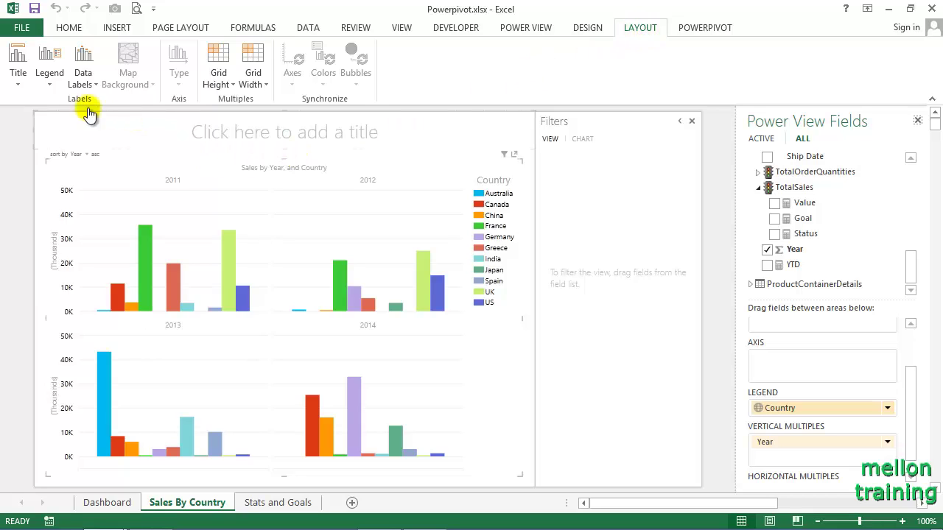
{"action": "left_click", "coordinate": [19, 87]}
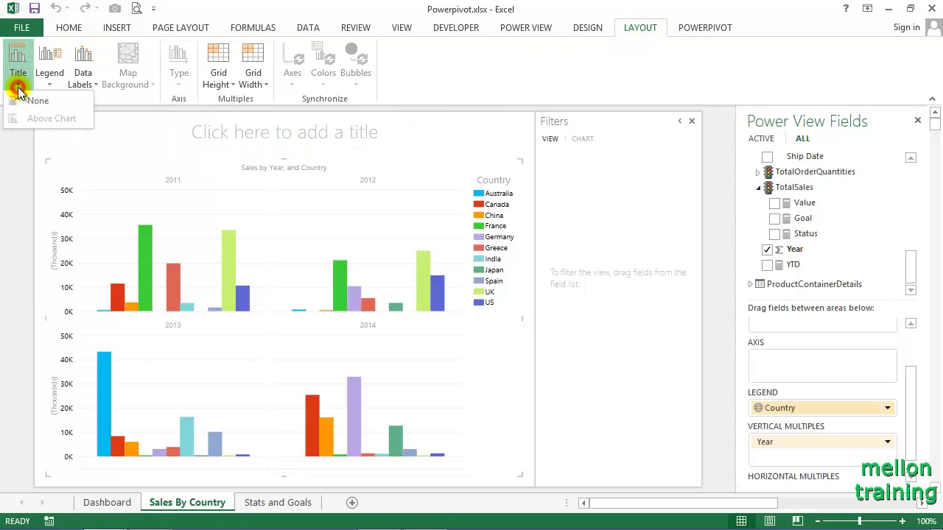
{"action": "left_click", "coordinate": [55, 87]}
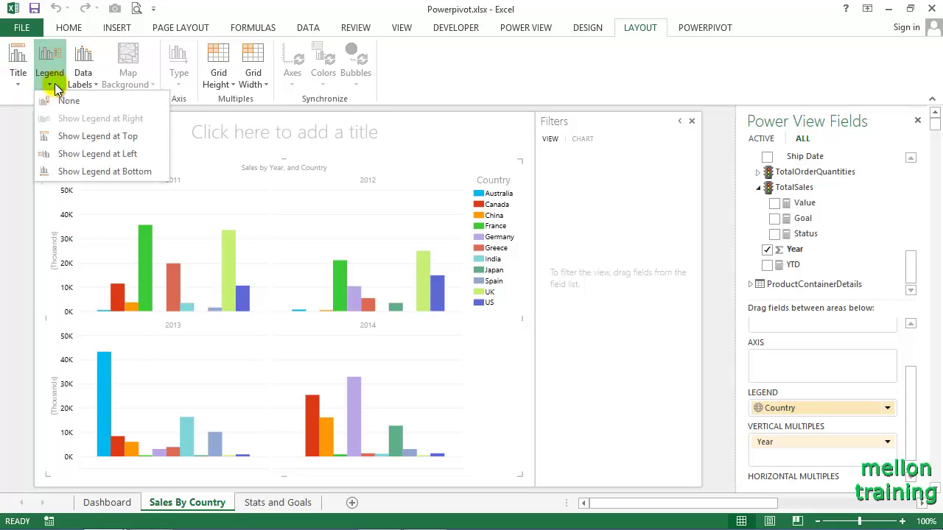
{"action": "left_click", "coordinate": [92, 85]}
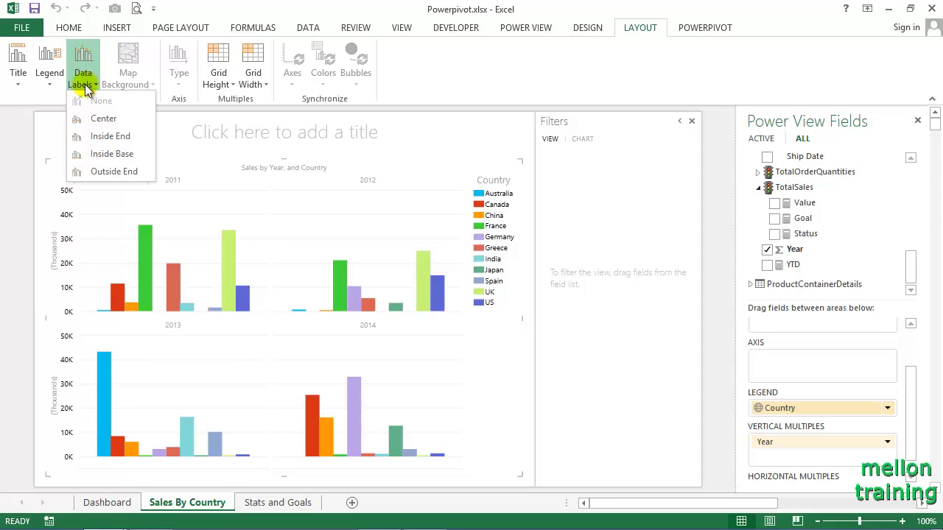
{"action": "left_click", "coordinate": [19, 83]}
{"action": "left_click", "coordinate": [39, 102]}
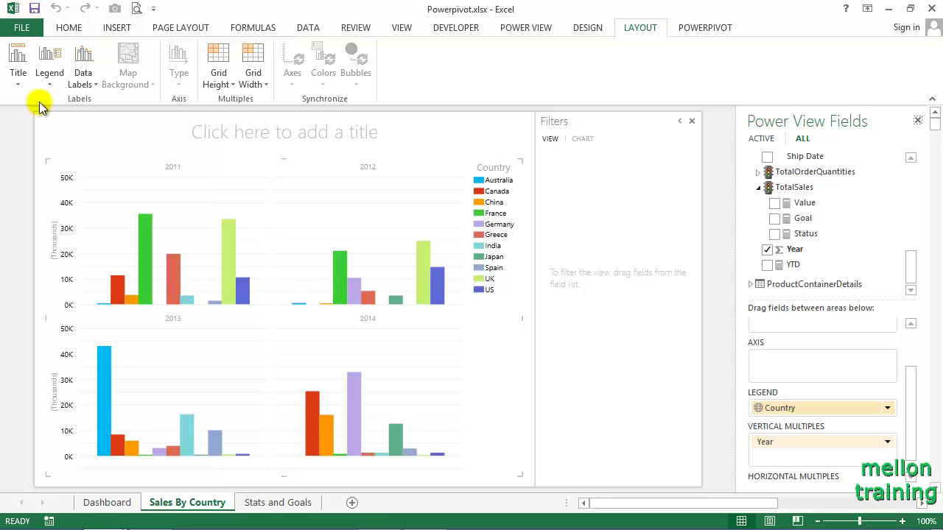
Show the Country legend at the bottom and centre the sales data labels on the columns.
{"action": "left_click", "coordinate": [49, 84]}
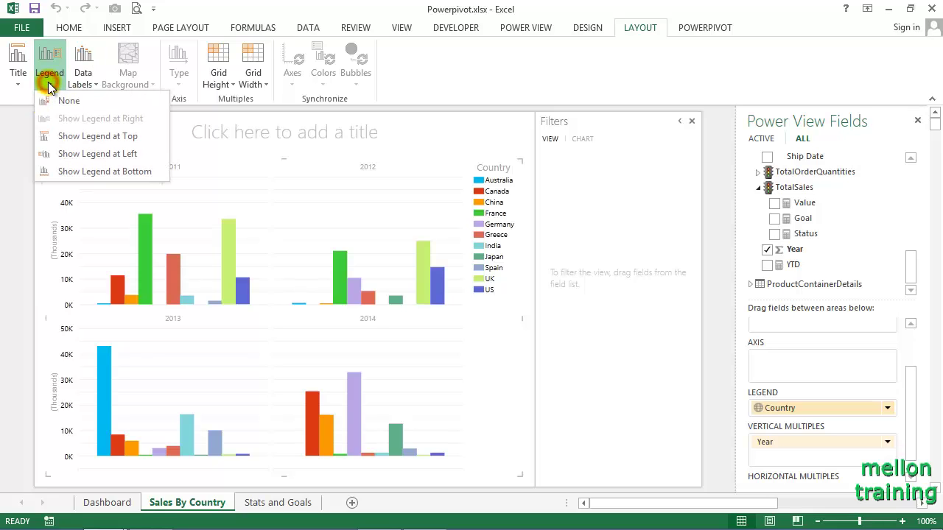
{"action": "left_click", "coordinate": [65, 171]}
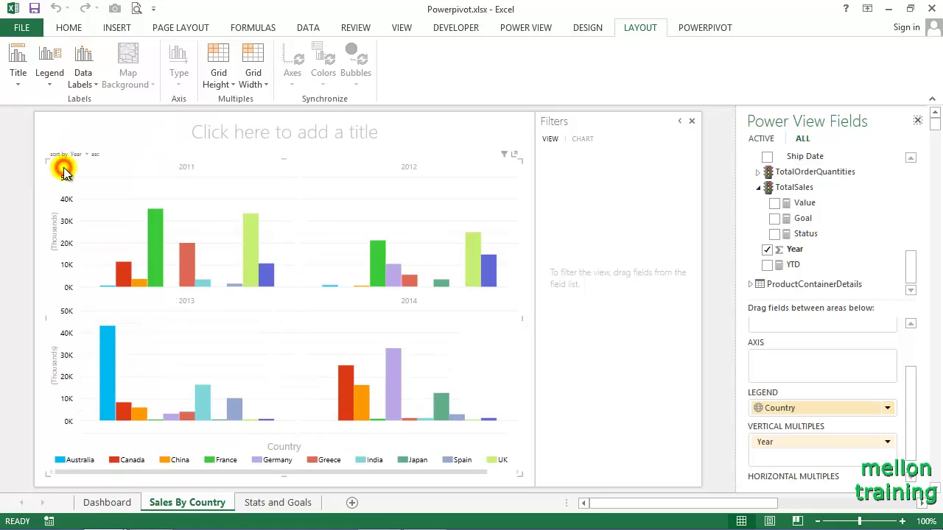
{"action": "left_click", "coordinate": [95, 87]}
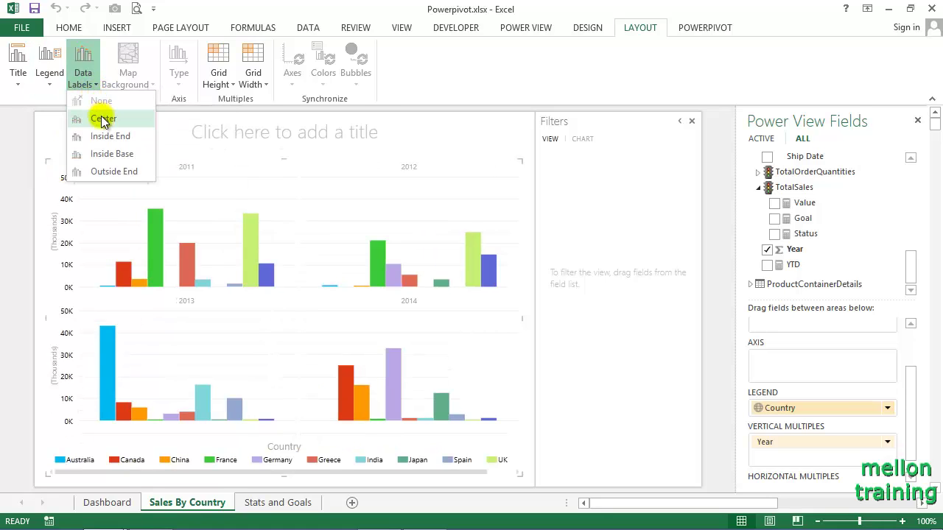
{"action": "left_click", "coordinate": [101, 123]}
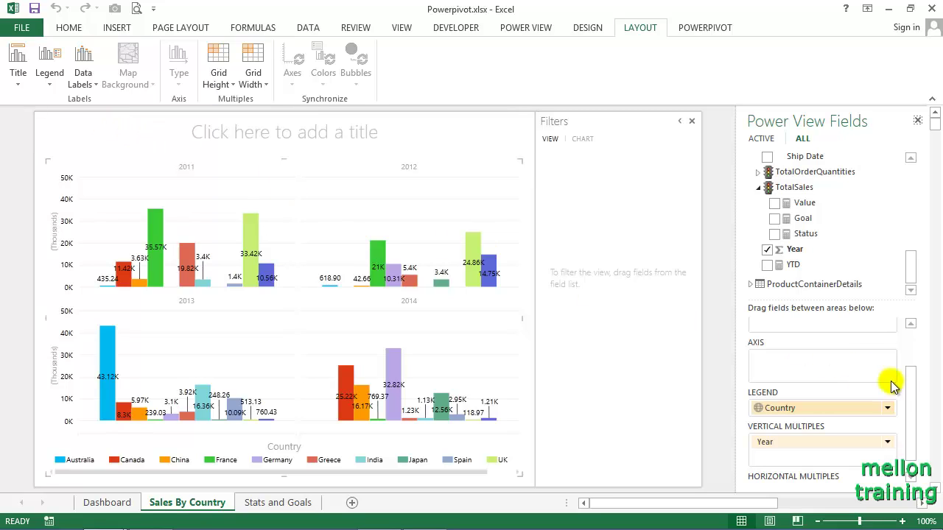
Remove Year from Vertical Multiples and switch the chart to a Map visual.
{"action": "left_click", "coordinate": [888, 443]}
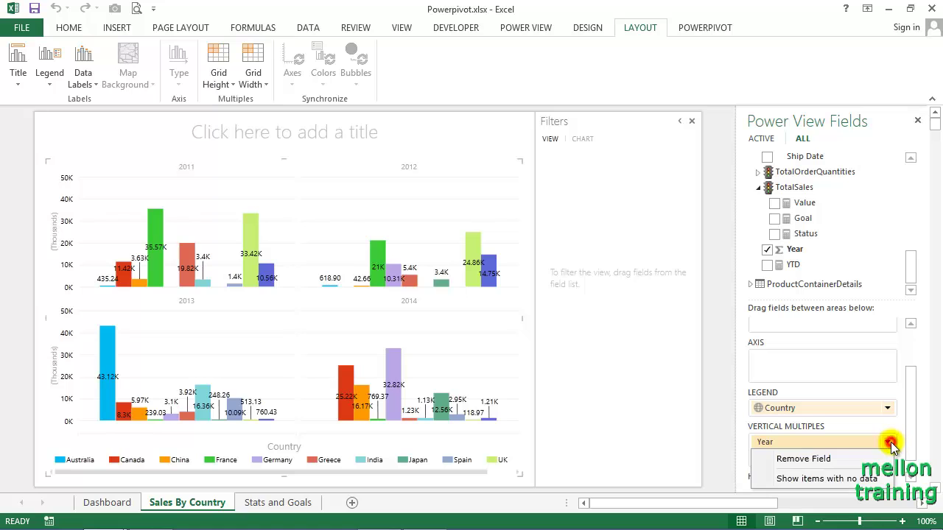
{"action": "left_click", "coordinate": [824, 458]}
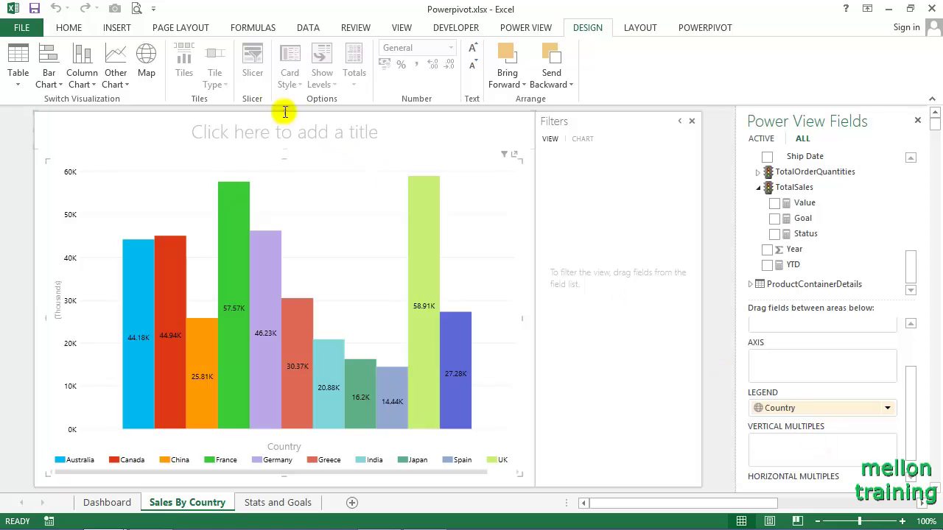
{"action": "left_click", "coordinate": [147, 63]}
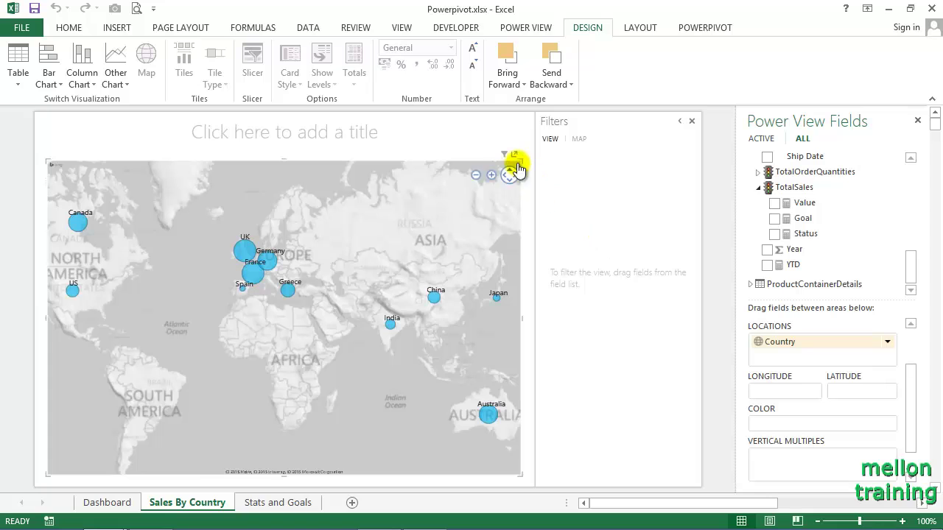
Enlarge the map visual, then zoom and pan so Europe and North Africa fill the view.
{"action": "left_click_drag", "start_coordinate": [520, 163], "coordinate": [525, 147]}
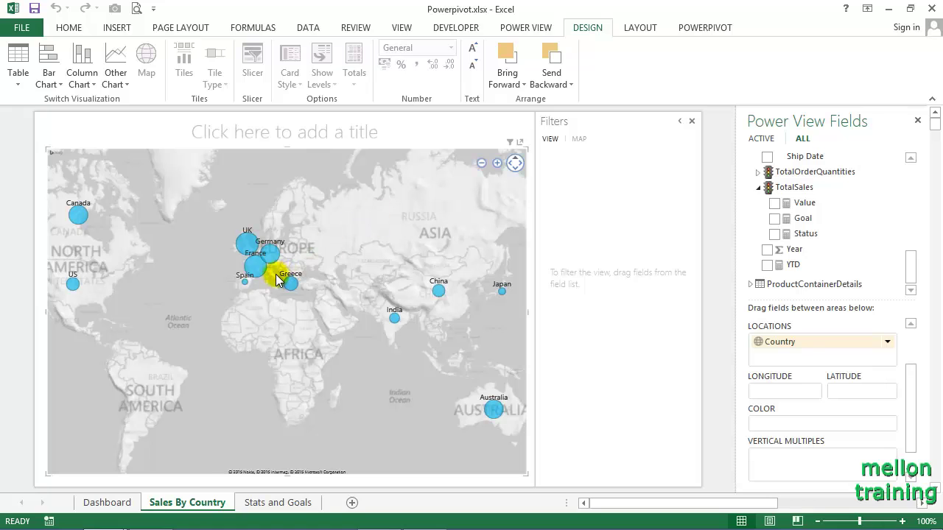
{"action": "scroll", "coordinate": [262, 266], "scroll_direction": "up", "scroll_amount": 3}
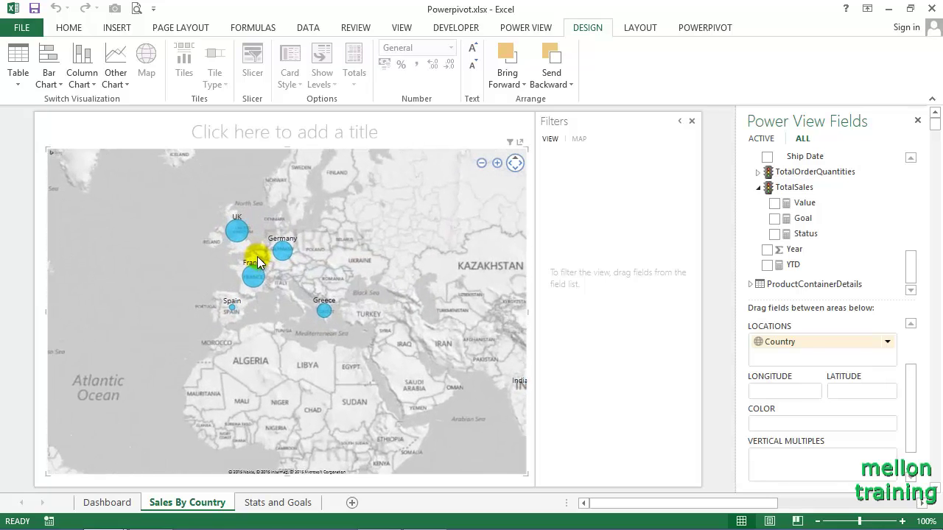
{"action": "scroll", "coordinate": [258, 262], "scroll_direction": "down", "scroll_amount": 3}
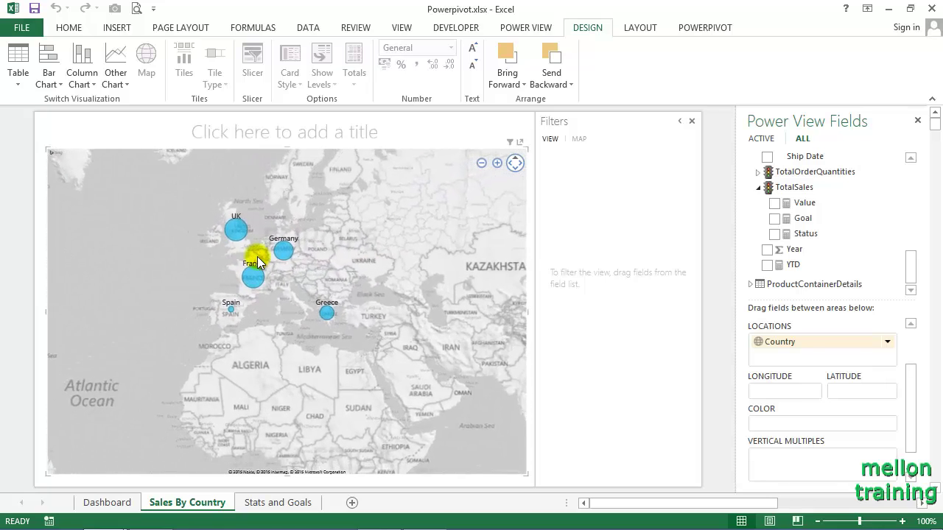
{"action": "scroll", "coordinate": [256, 260], "scroll_direction": "up", "scroll_amount": 2}
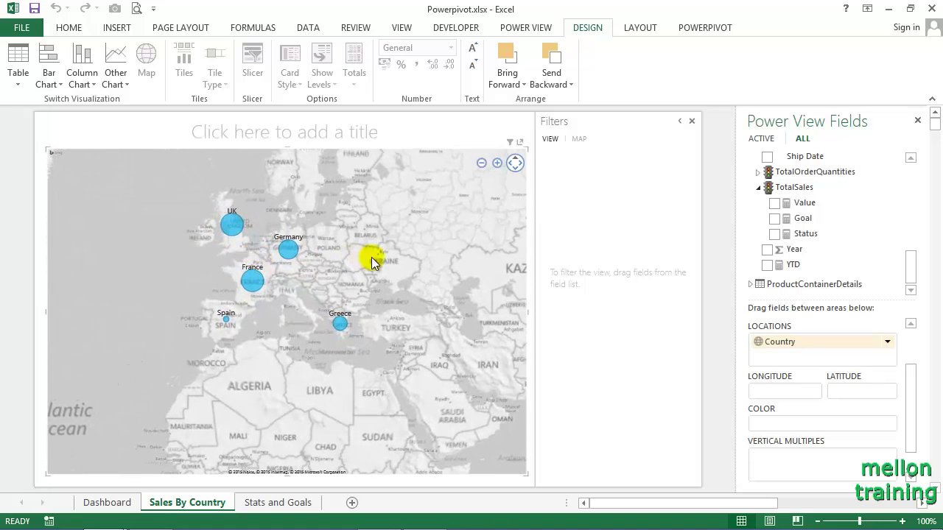
{"action": "mouse_move", "coordinate": [255, 341]}
{"action": "left_mouse_down"}
{"action": "mouse_move", "coordinate": [369, 339]}
{"action": "mouse_move", "coordinate": [416, 364]}
{"action": "left_mouse_up"}
{"action": "left_click_drag", "start_coordinate": [415, 397], "coordinate": [205, 332]}
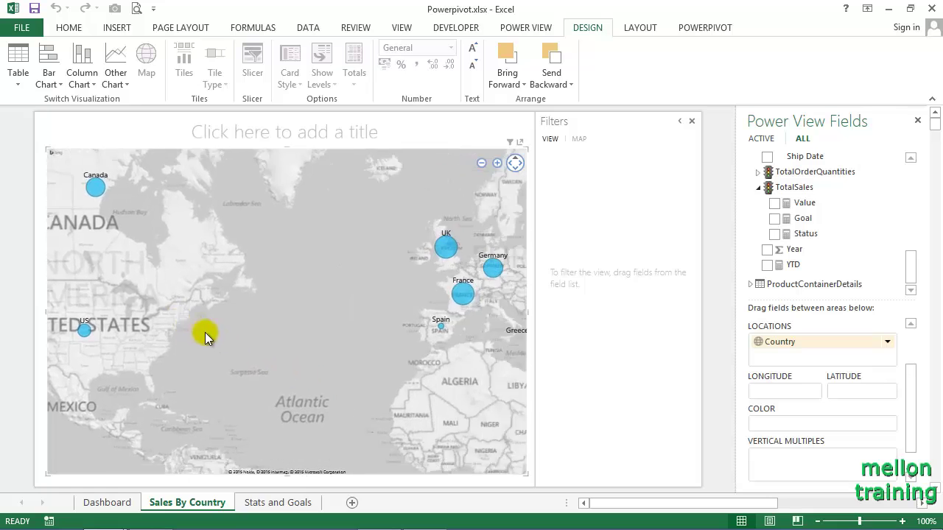
{"action": "left_click_drag", "start_coordinate": [337, 323], "coordinate": [292, 333]}
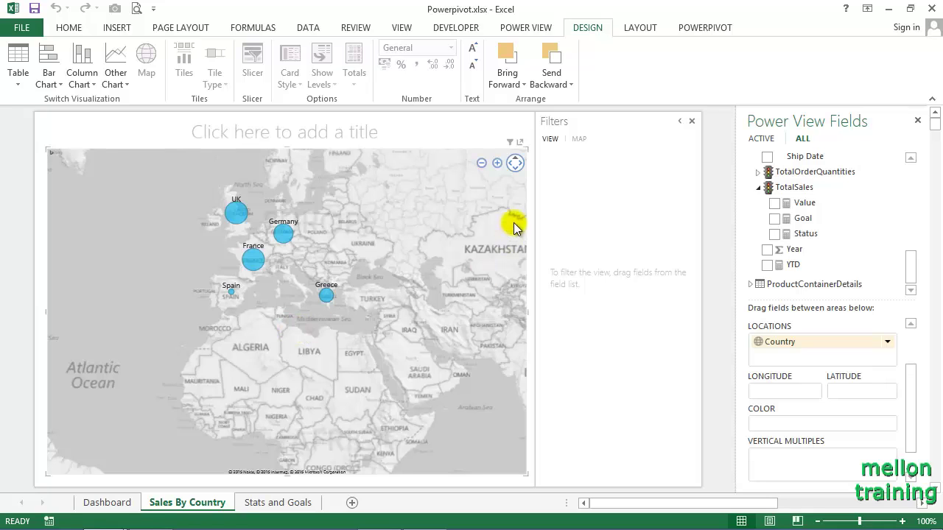
Pan the map east toward India, then check Germany's 46,227.15 and France's 57,572.70 sales bubbles.
{"action": "left_click", "coordinate": [515, 164]}
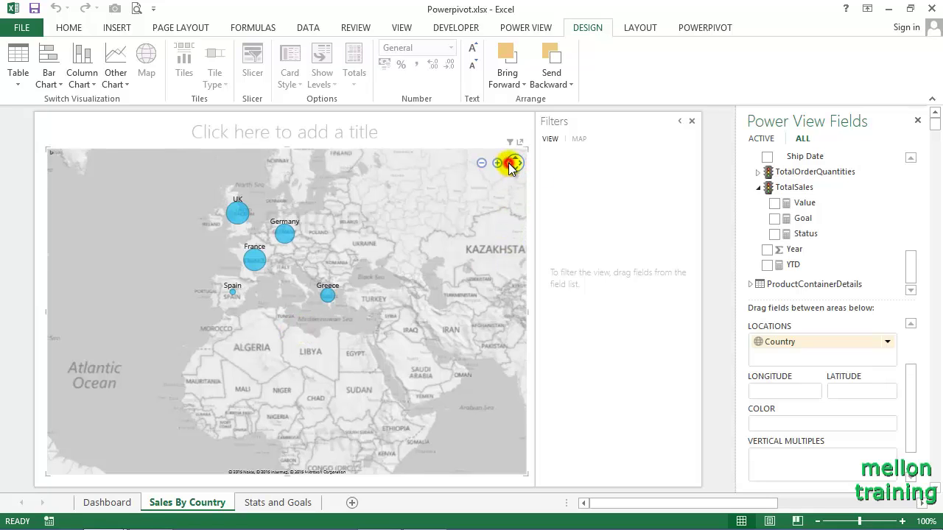
{"action": "left_click", "coordinate": [519, 164]}
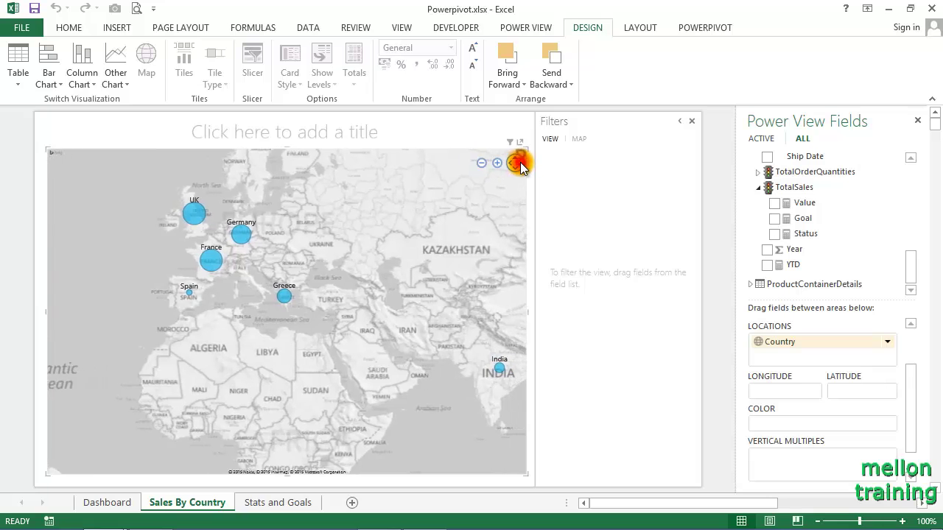
{"action": "left_click", "coordinate": [497, 163]}
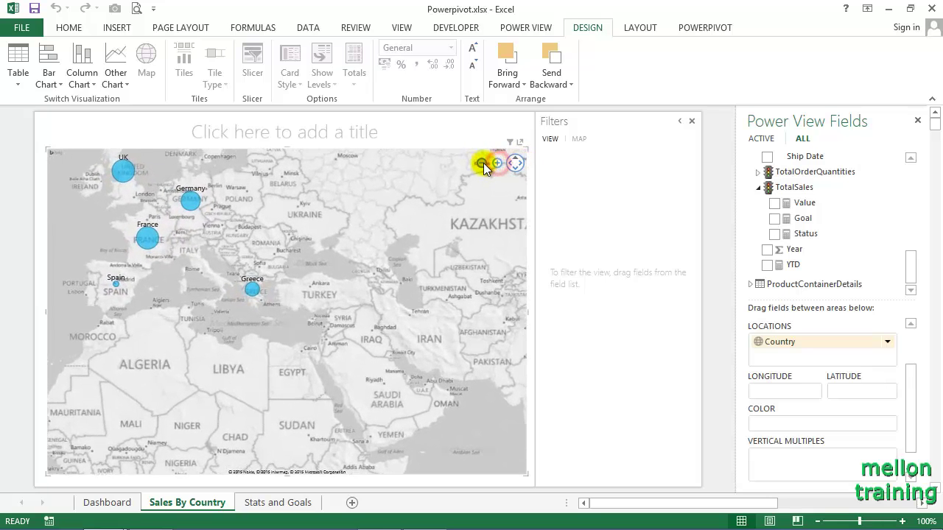
{"action": "left_click", "coordinate": [481, 164]}
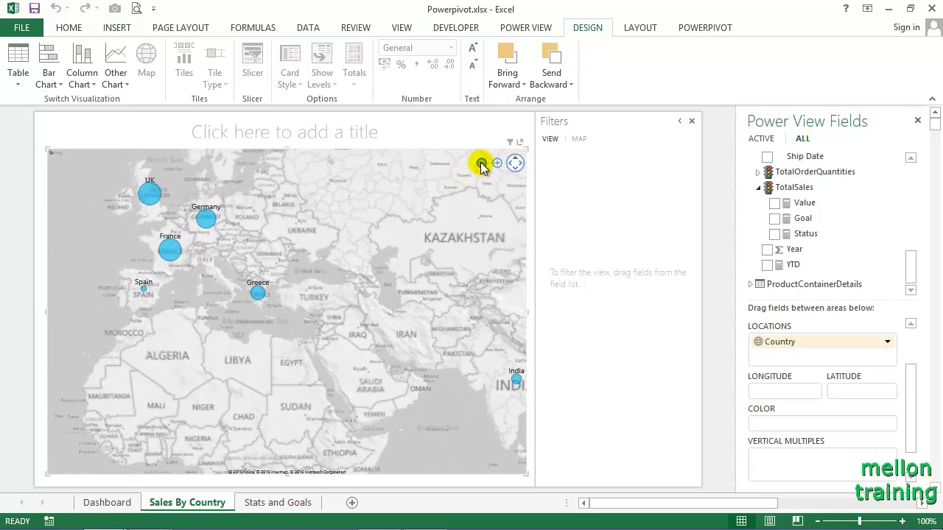
{"action": "left_click", "coordinate": [210, 223]}
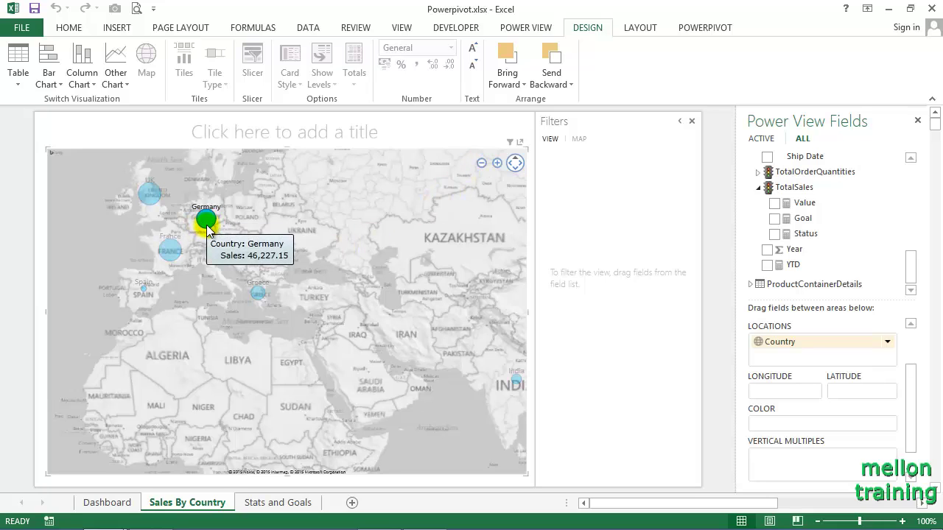
{"action": "left_click", "coordinate": [170, 252]}
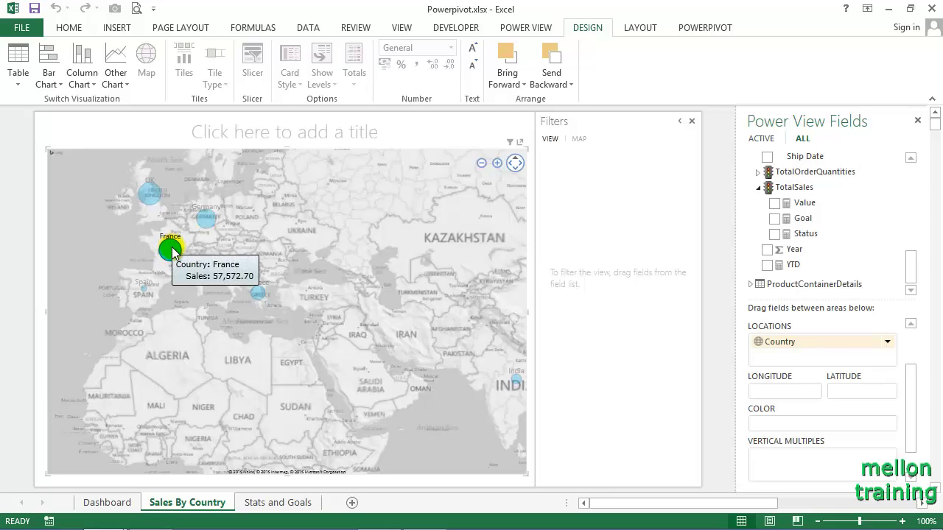
{"action": "left_click", "coordinate": [258, 294]}
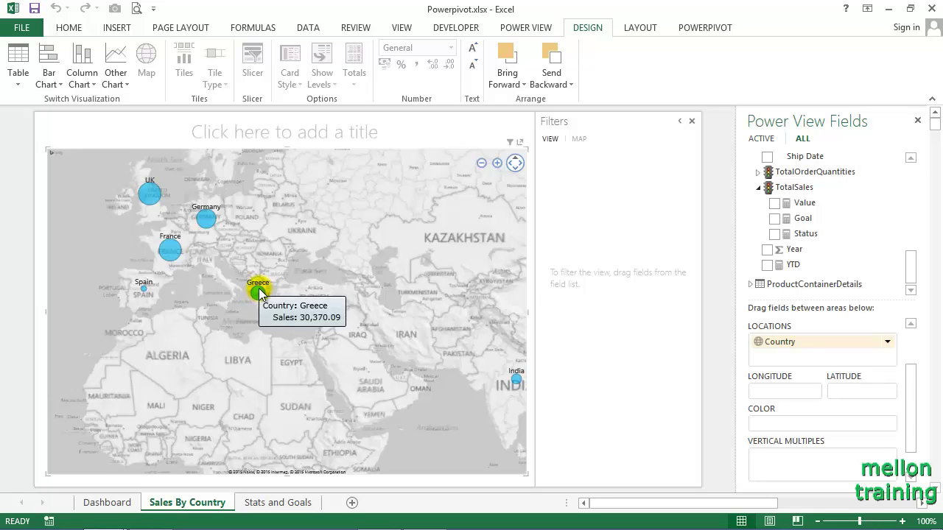